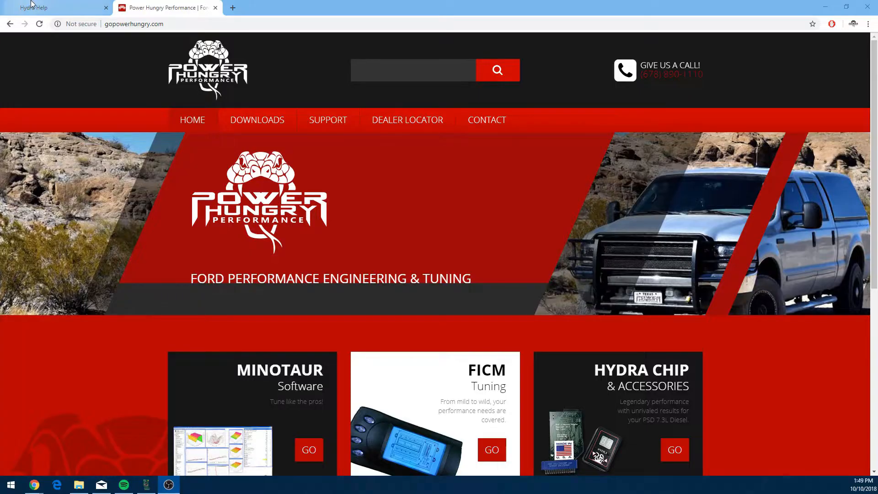
# Read the instruction for downloading and installing the HydraFlash software on the Hydra Help page.
pyautogui.click(45, 7)
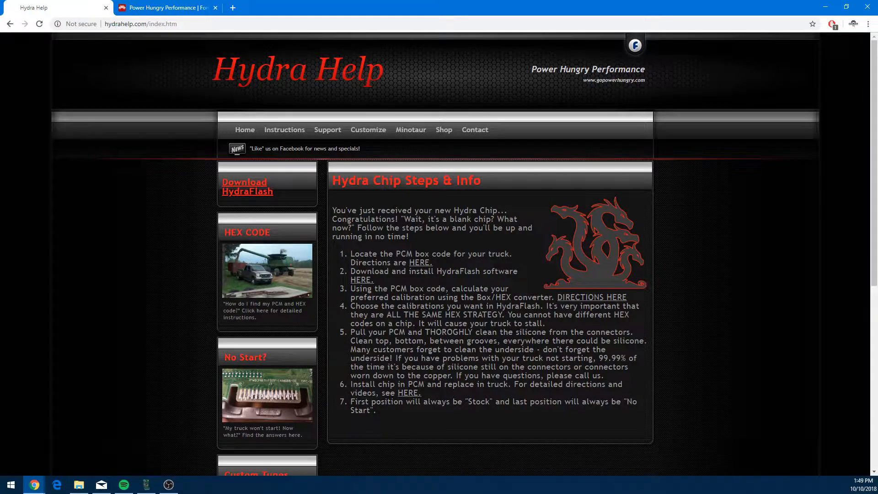
pyautogui.moveTo(349, 270); pyautogui.dragTo(513, 271)
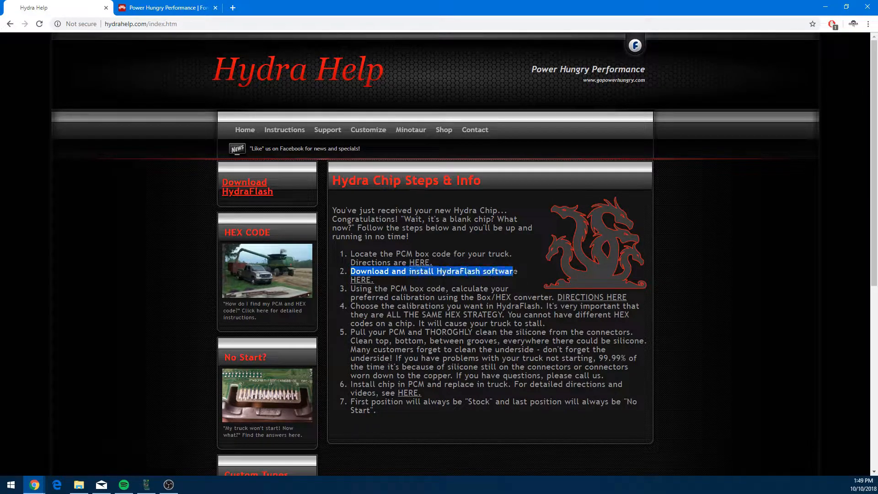
pyautogui.click(422, 271)
pyautogui.doubleClick(458, 271)
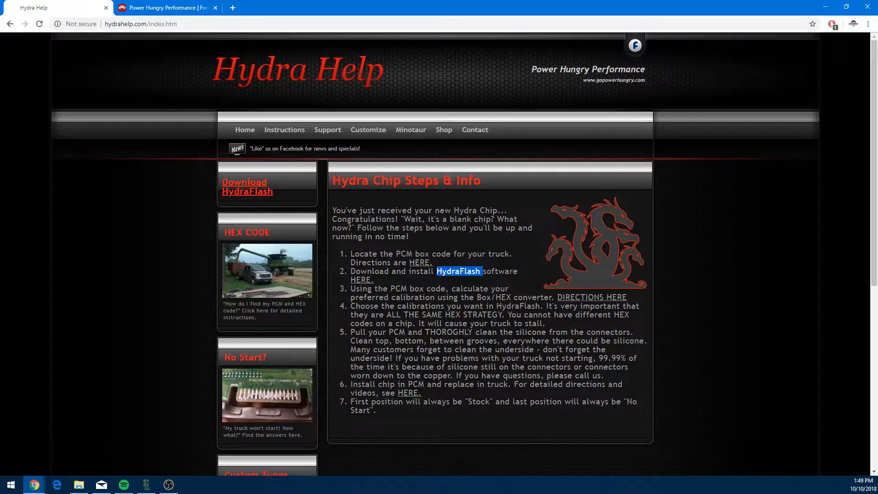
pyautogui.click(427, 332)
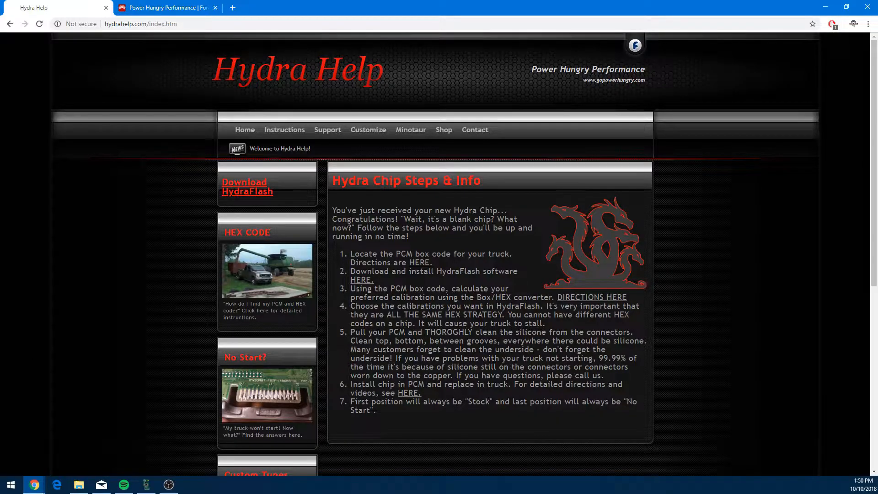
# Switch to HydraFlash and maximize its window.
pyautogui.hotkey('alt', 'Tab')
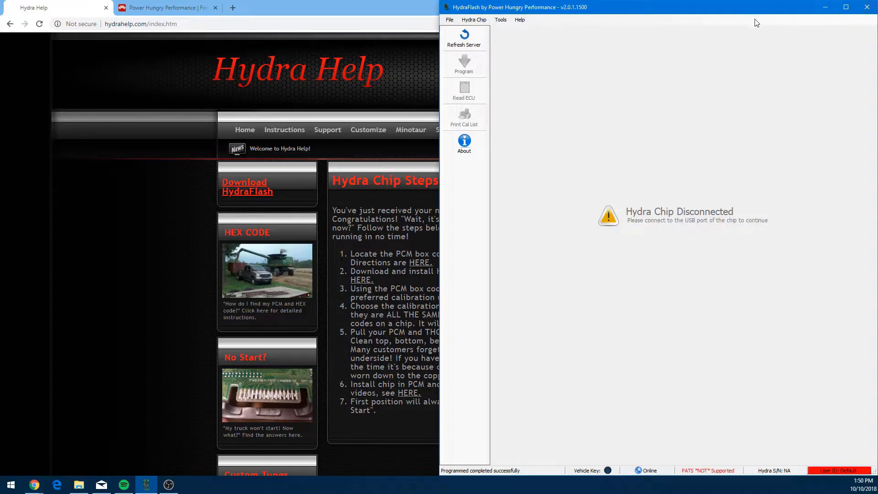
pyautogui.moveTo(739, 6); pyautogui.dragTo(526, 21)
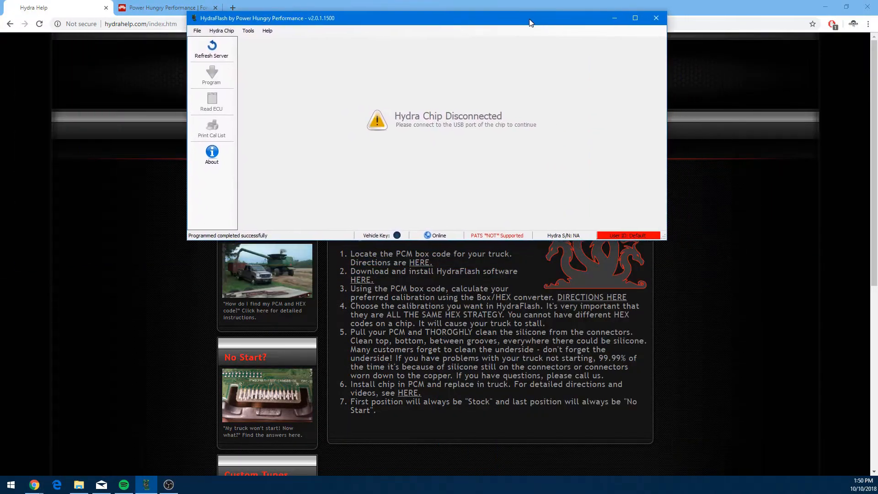
pyautogui.click(639, 19)
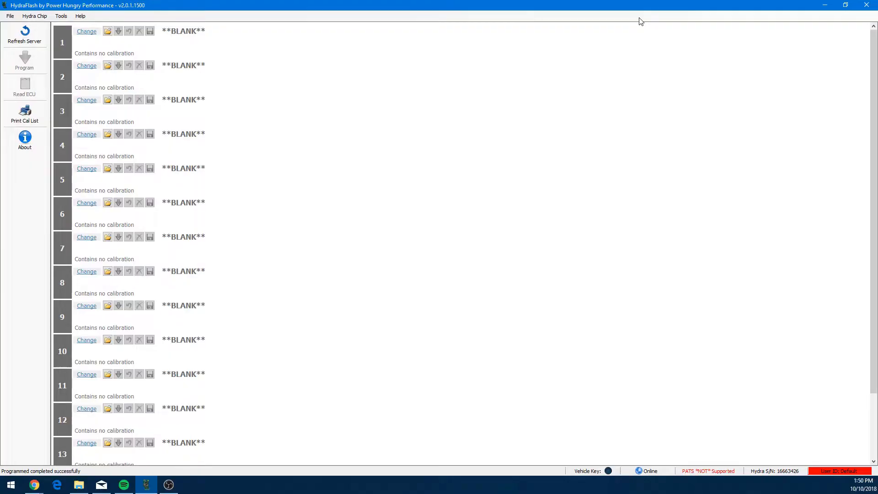
pyautogui.click(60, 16)
pyautogui.moveTo(78, 17)
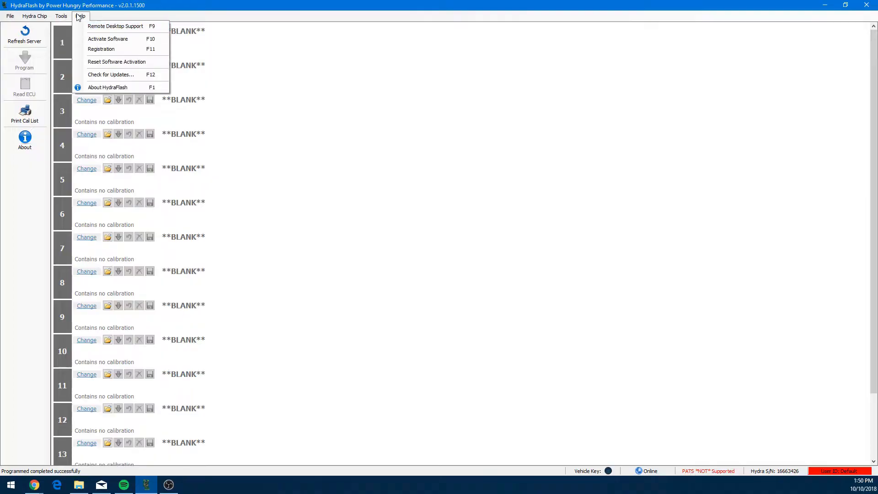
pyautogui.click(91, 36)
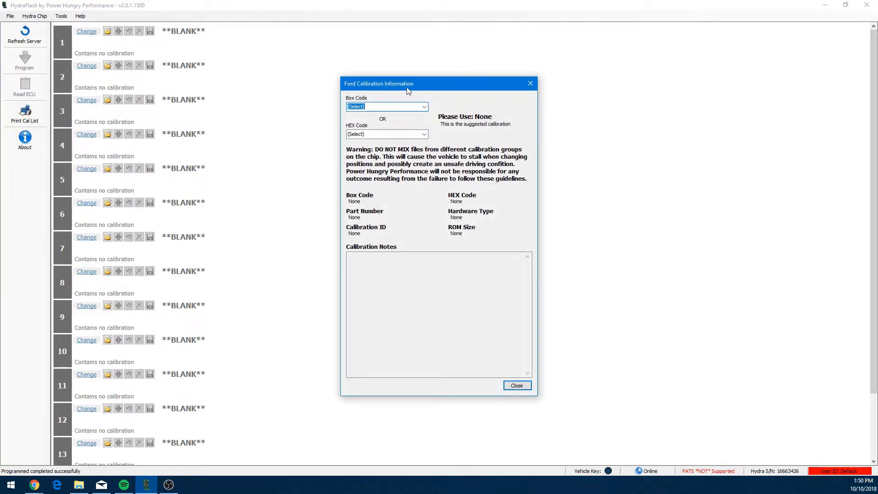
pyautogui.moveTo(408, 89); pyautogui.dragTo(322, 55)
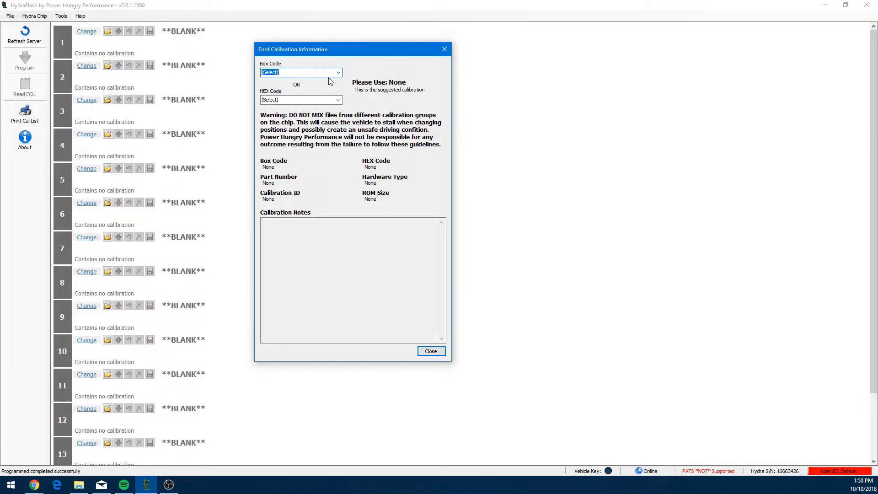
pyautogui.click(338, 72)
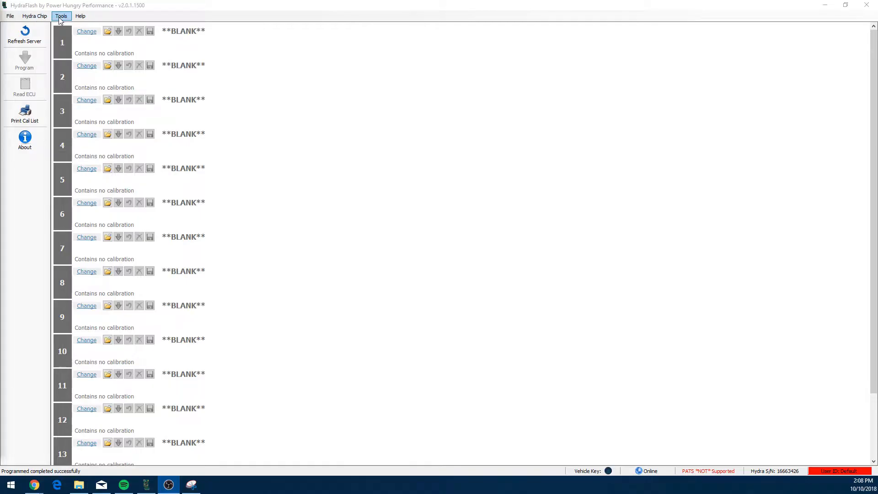
# Look up the suggested calibration for box code ALF1 with the Box/HEX Conversion tool, and close it.
pyautogui.click(60, 16)
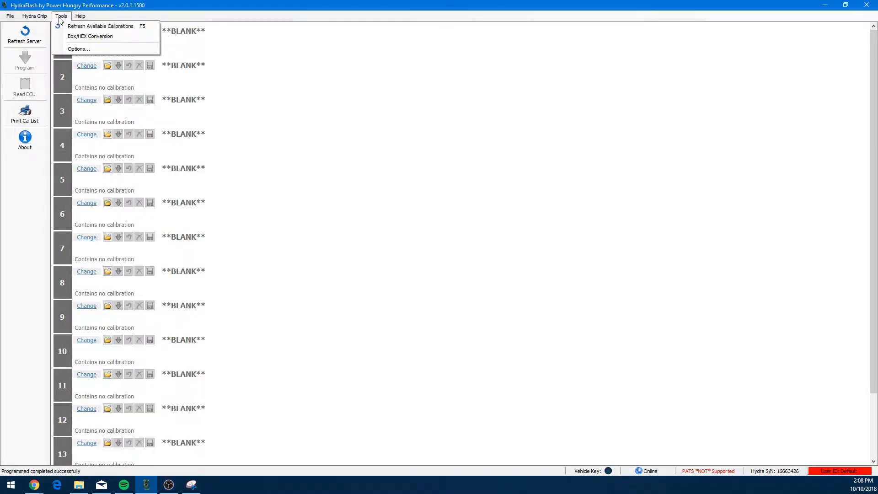
pyautogui.click(88, 36)
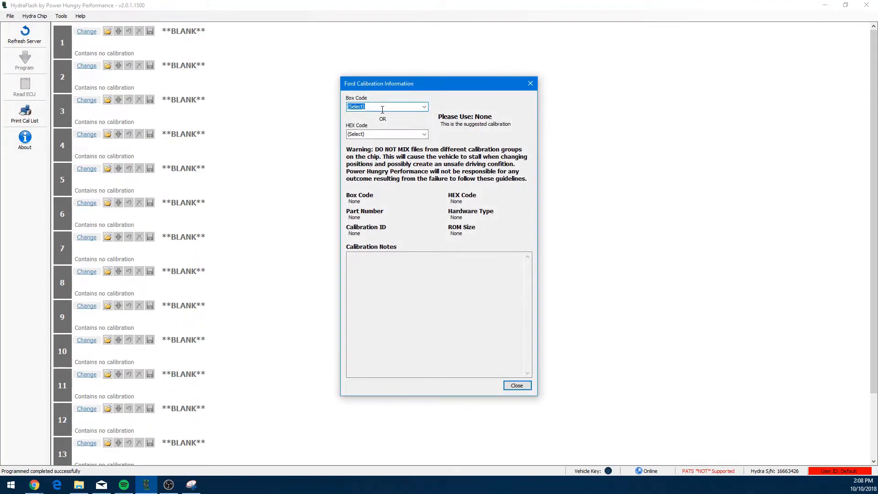
pyautogui.click(424, 107)
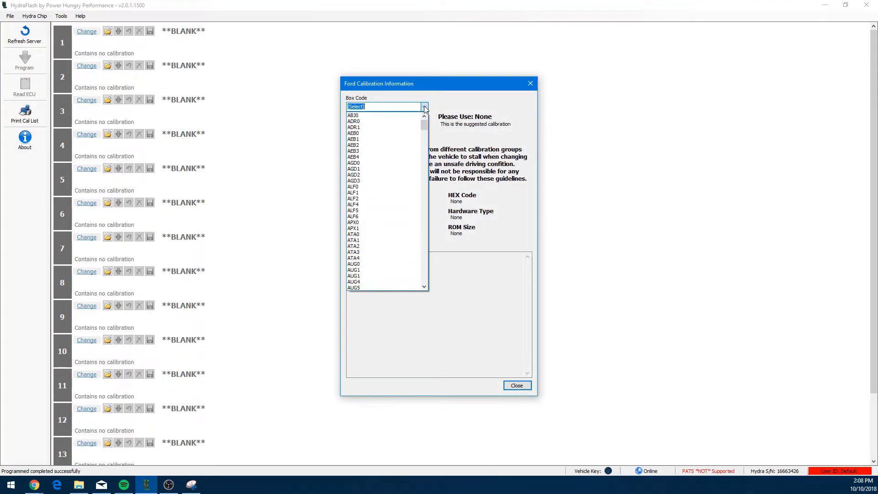
pyautogui.click(361, 192)
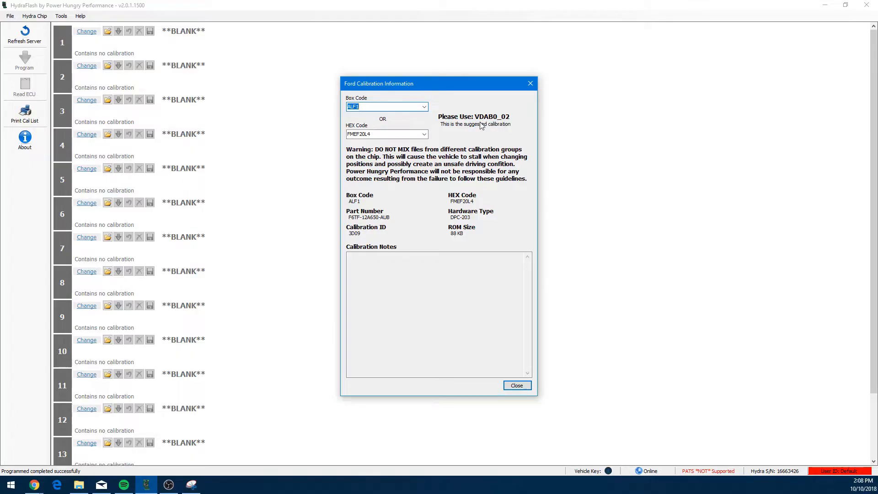
pyautogui.click(531, 84)
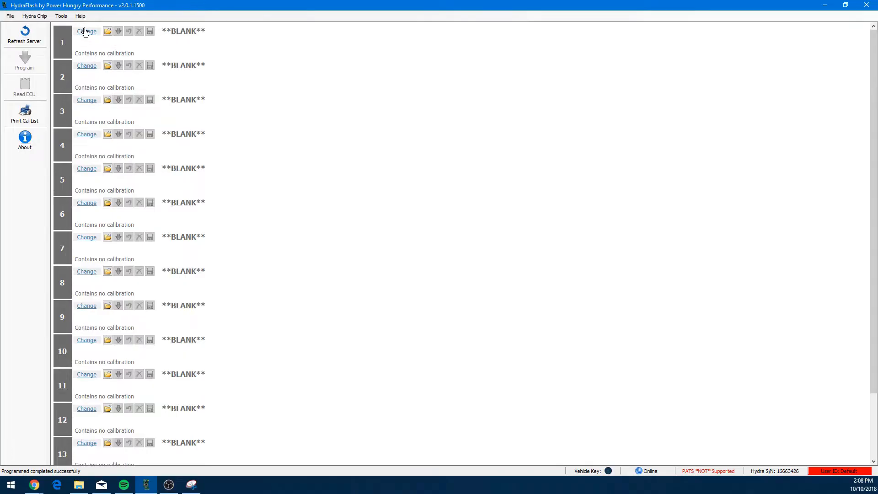
# Assign the VDAB0_02 25 HP Towing calibration to chip position 1.
pyautogui.click(87, 32)
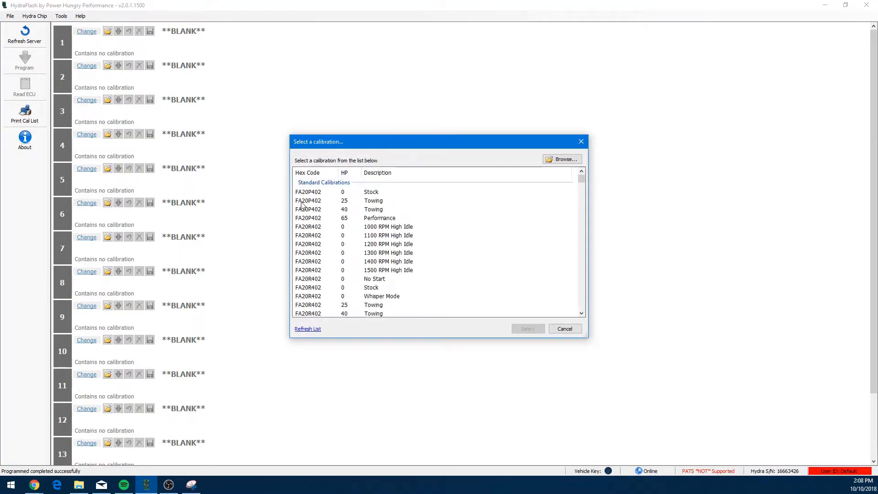
pyautogui.moveTo(581, 180); pyautogui.dragTo(583, 204)
pyautogui.scroll(-15, 427, 225)
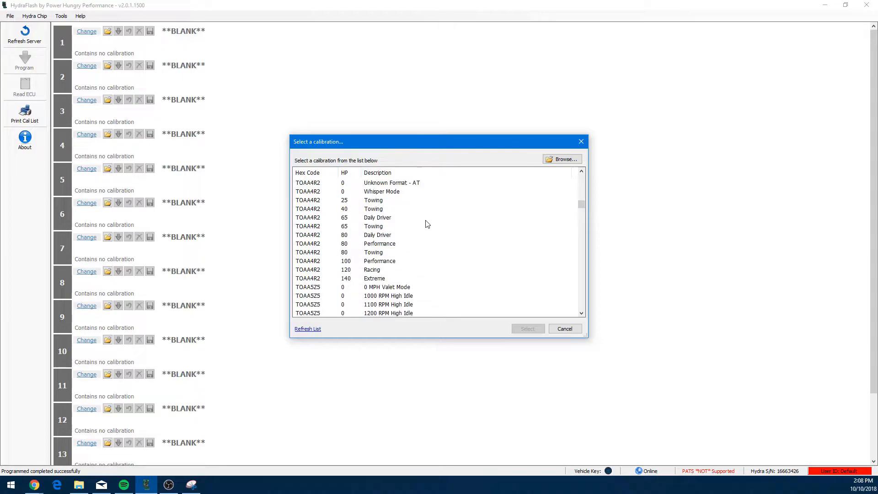
pyautogui.scroll(1, 432, 213)
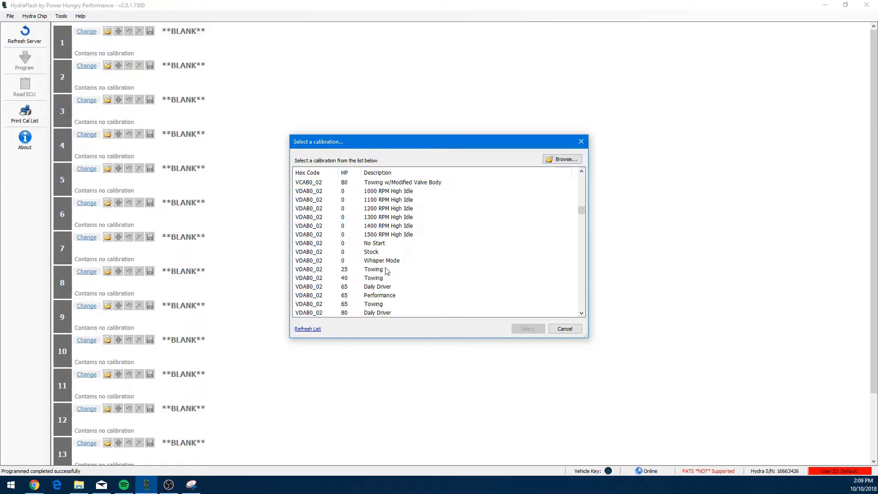
pyautogui.doubleClick(374, 270)
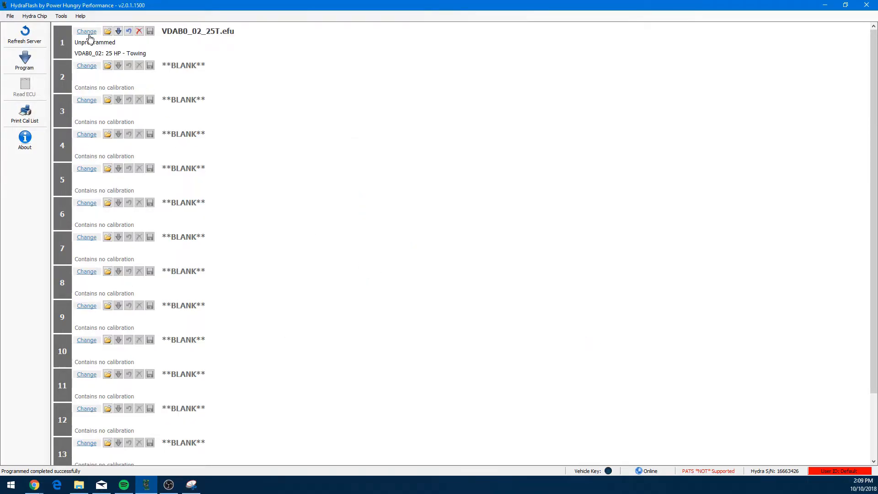
# Assign the VDAB0_02 65 HP Daily Driver calibration to chip position 2.
pyautogui.click(86, 67)
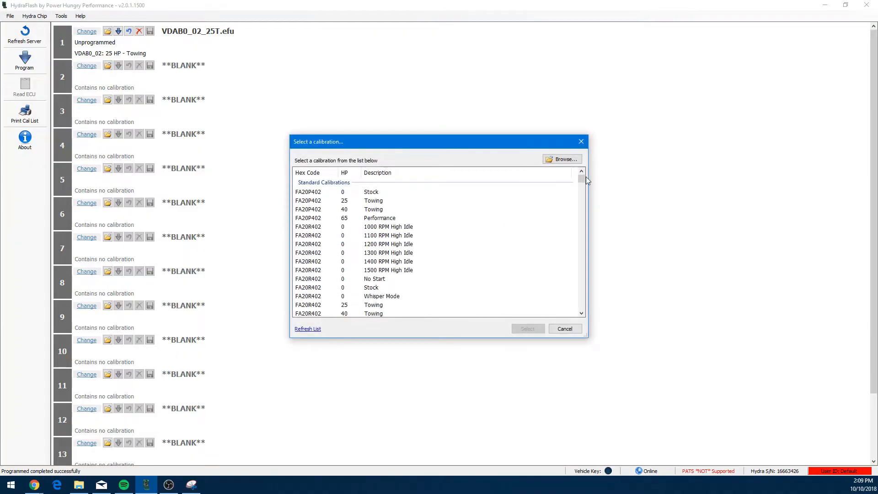
pyautogui.moveTo(579, 181); pyautogui.dragTo(575, 214)
pyautogui.scroll(-6, 345, 239)
pyautogui.scroll(-3, 318, 277)
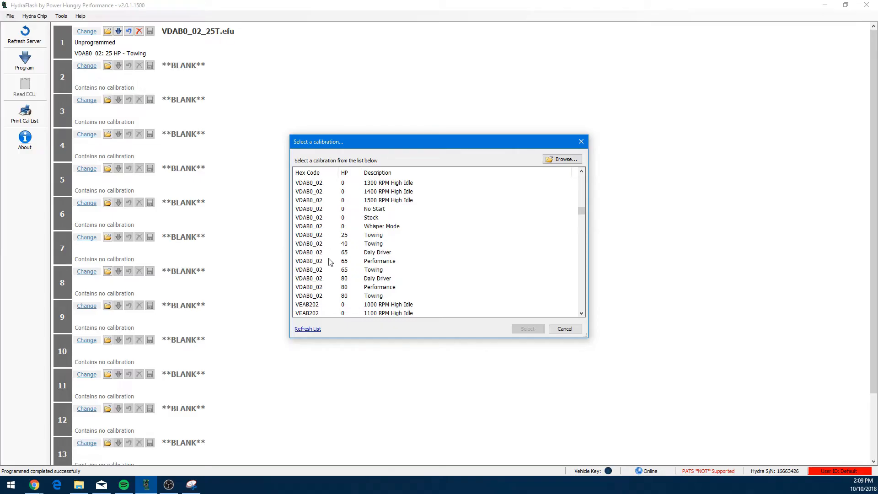
pyautogui.doubleClick(313, 252)
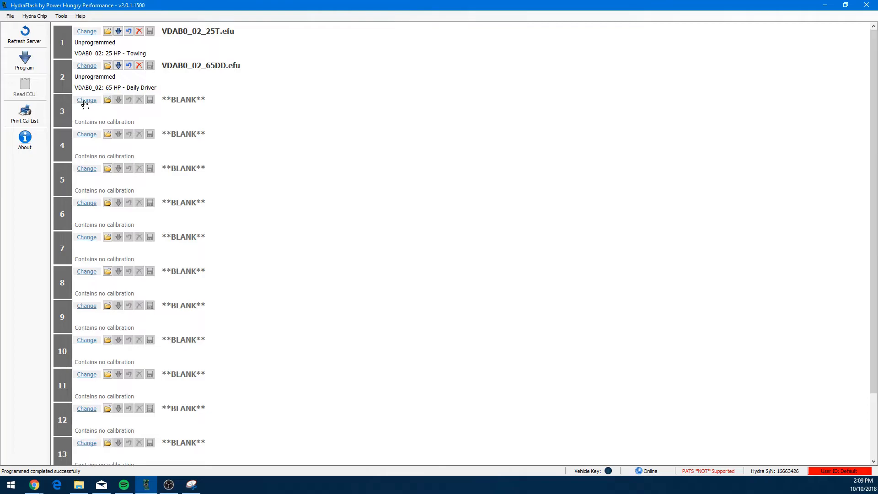
# Assign the VDAB0_02 80 HP Performance calibration to chip position 3.
pyautogui.click(87, 104)
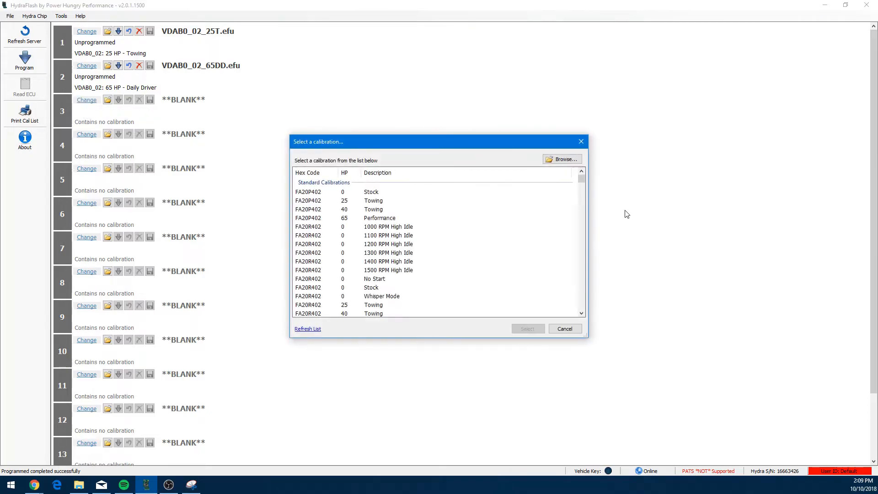
pyautogui.moveTo(581, 180); pyautogui.dragTo(567, 213)
pyautogui.scroll(-3, 306, 254)
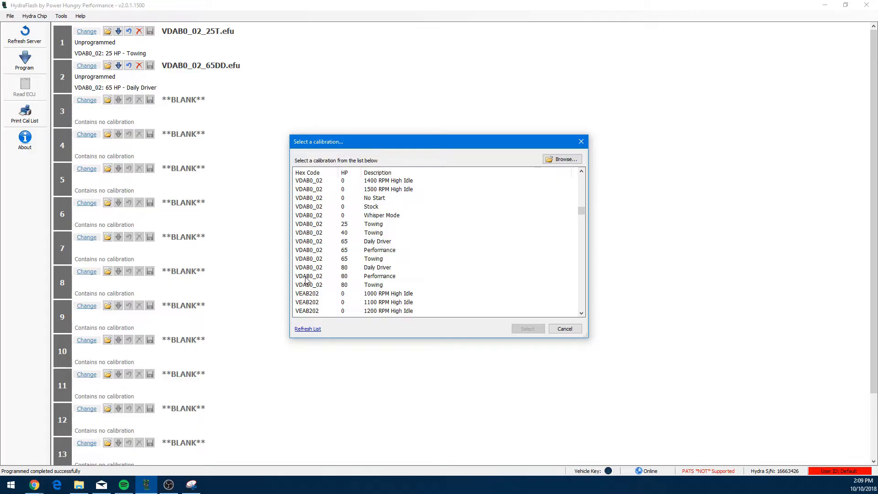
pyautogui.doubleClick(380, 276)
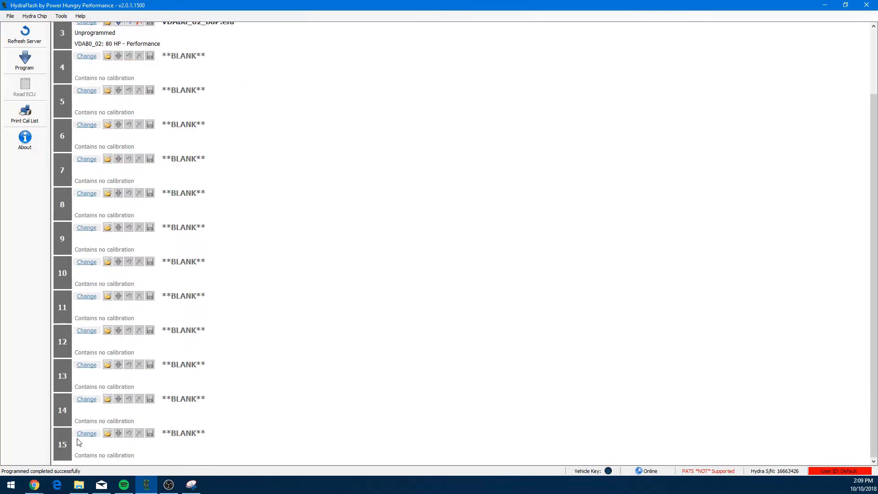
# Program the selected calibrations in positions 1 to 3 onto the Hydra chip, and minimize the window.
pyautogui.scroll(3, 325, 320)
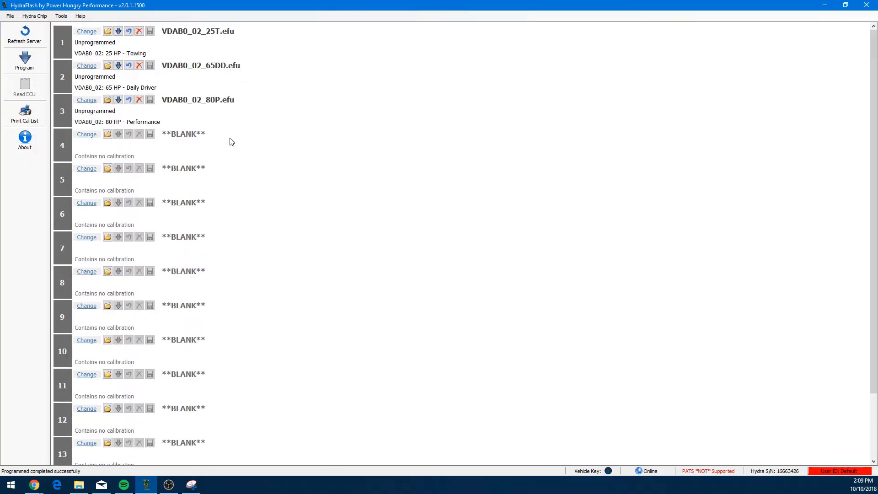
pyautogui.click(25, 58)
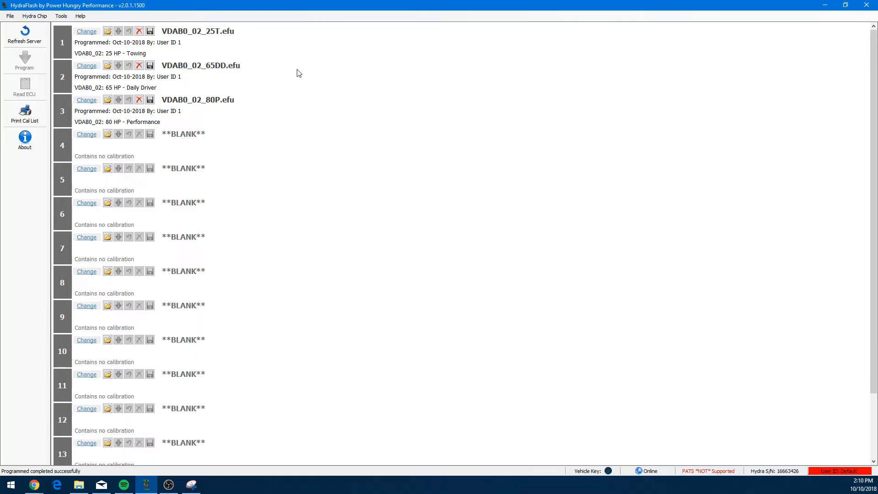
pyautogui.click(825, 5)
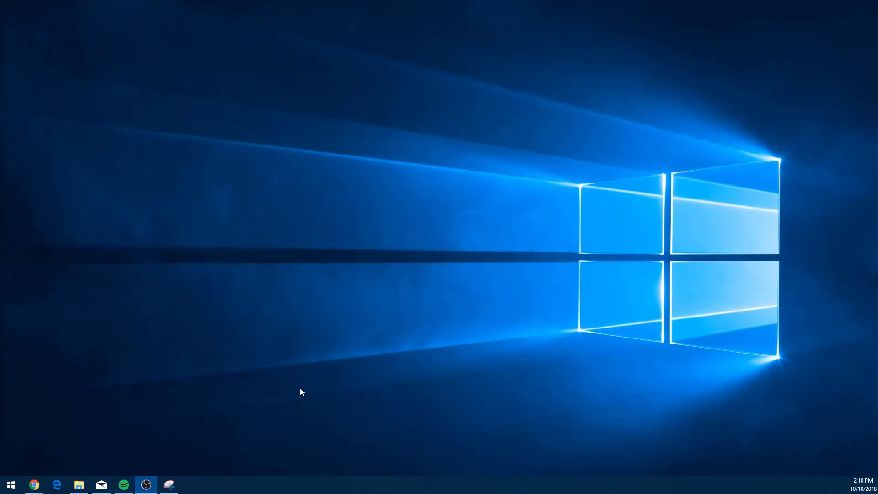